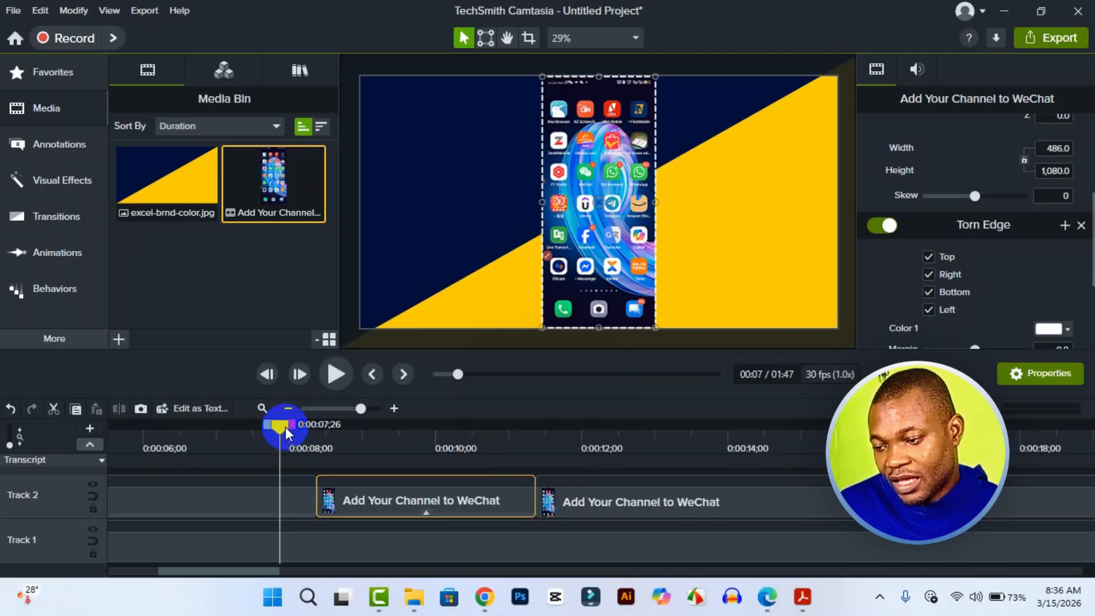
Split the Track 2 clip that follows the existing torn-edge segment at 0:00:12;22.
drag(286, 426, 355, 468)
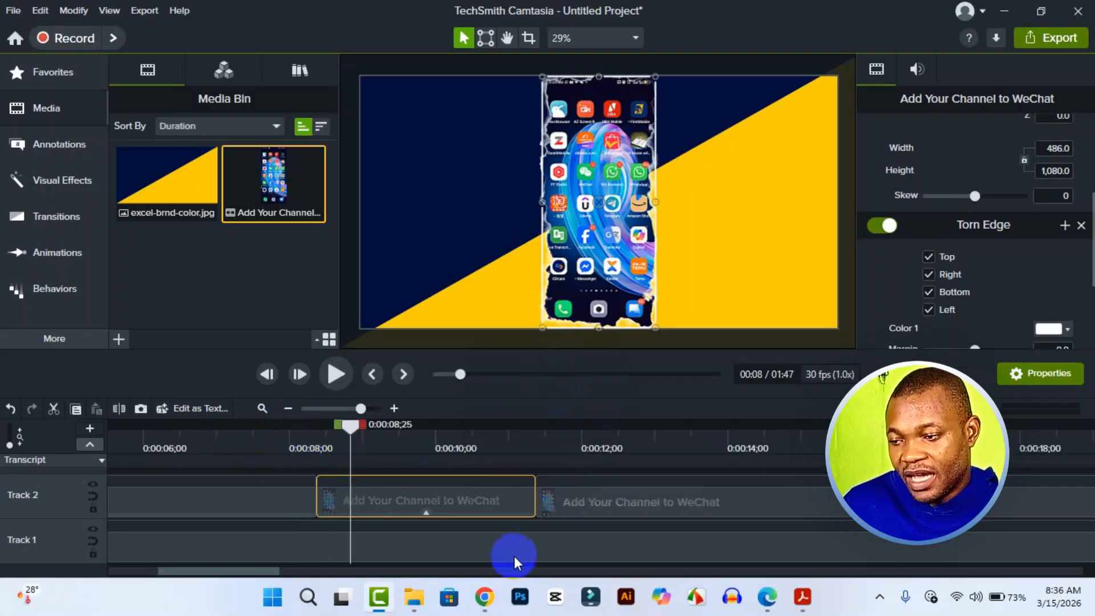
click(574, 552)
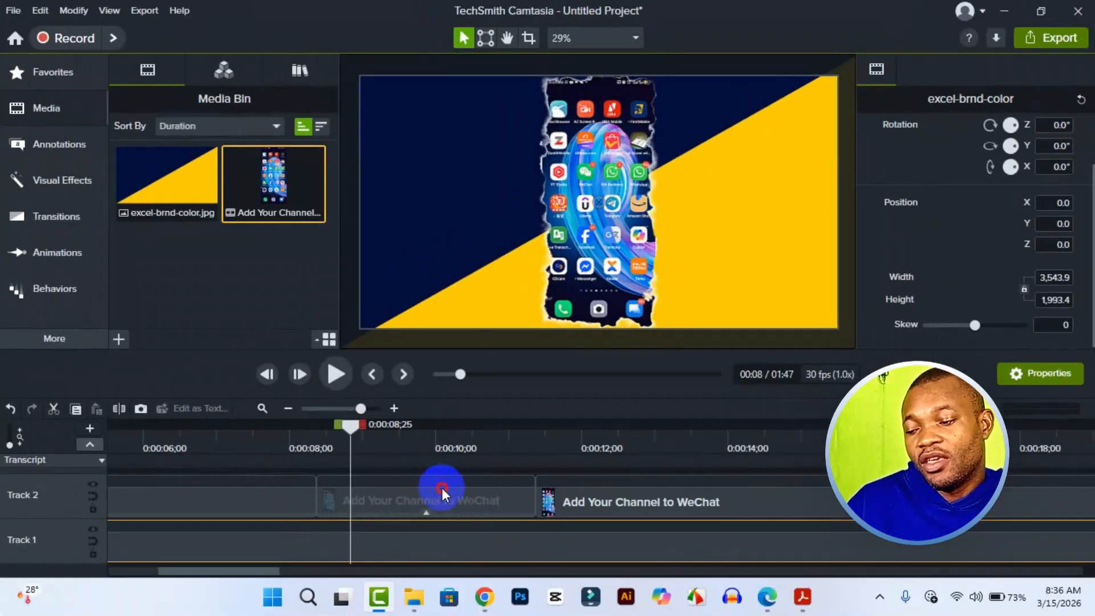
click(443, 491)
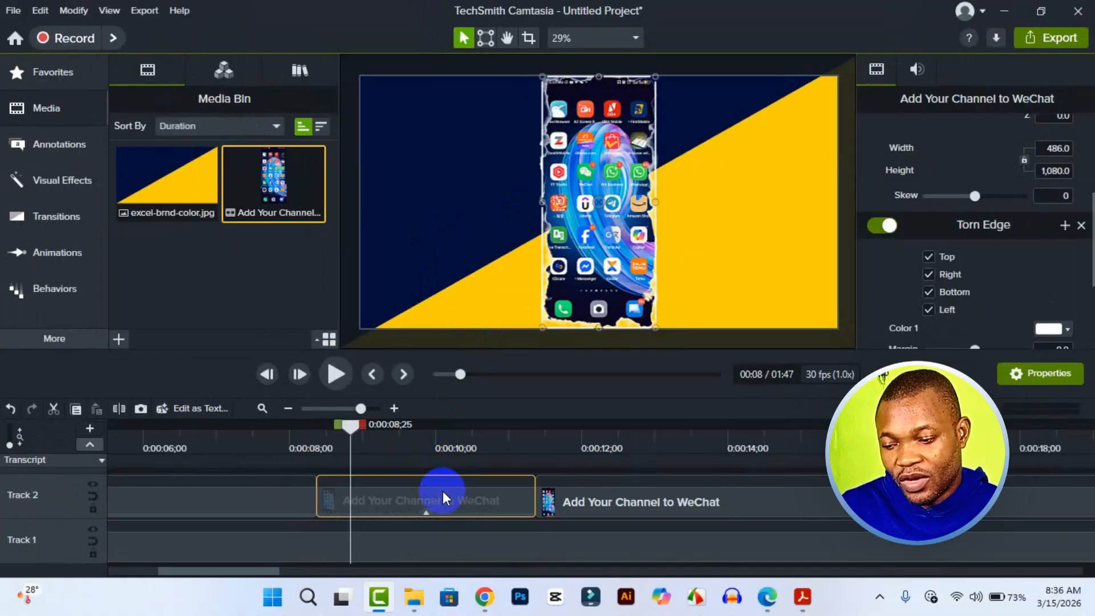
drag(350, 434, 796, 466)
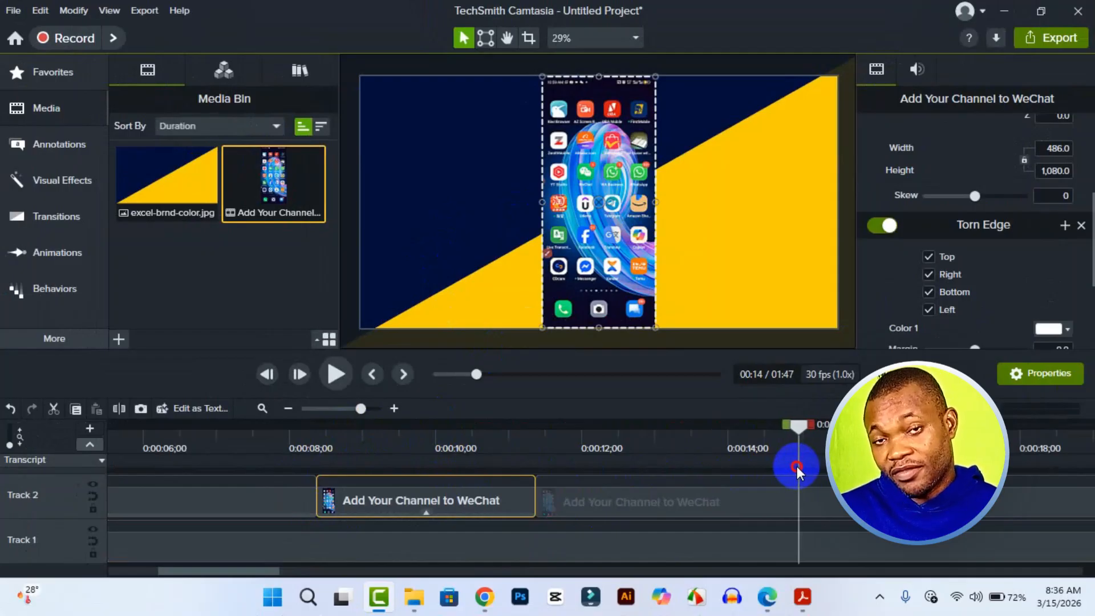
drag(796, 466, 635, 488)
click(674, 500)
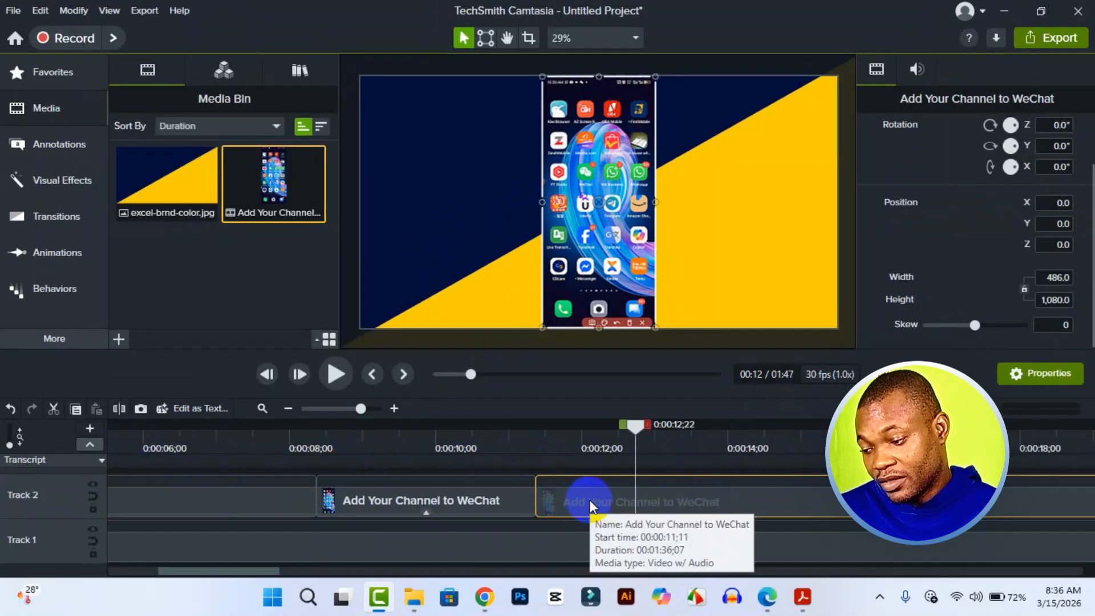
click(119, 416)
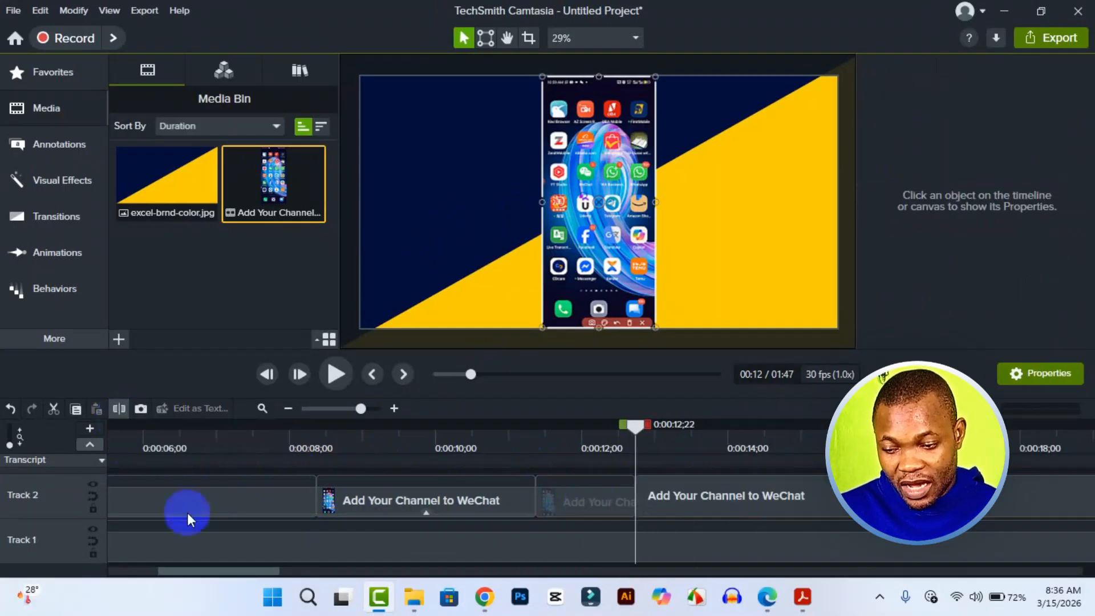
Split the remaining Track 2 clip again at 0:00:16;25, where the WeChat logo screen is showing.
click(642, 456)
drag(637, 436, 920, 432)
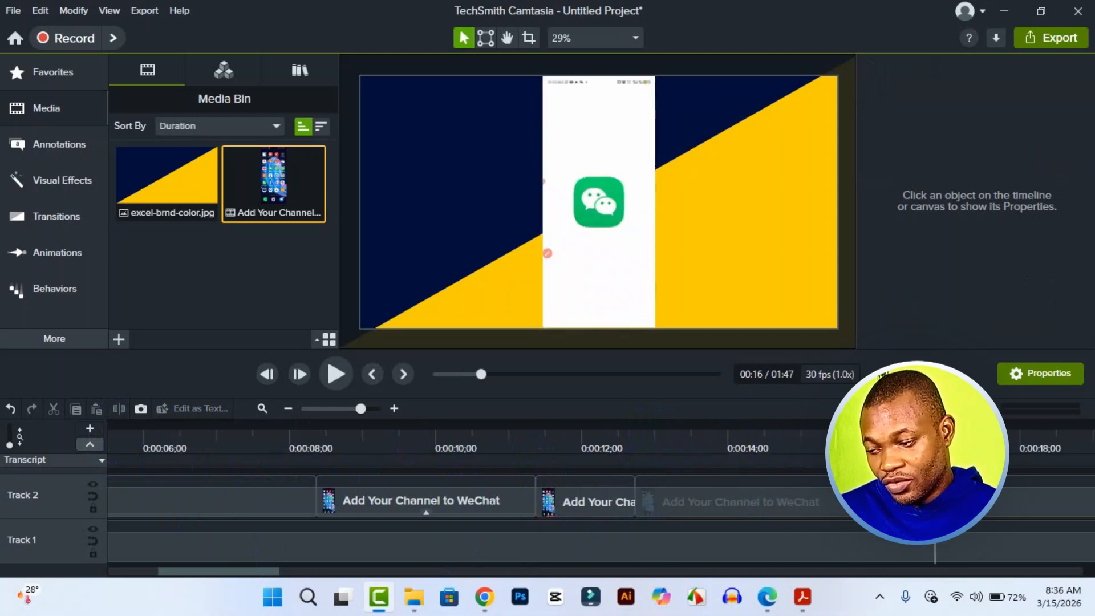
click(931, 497)
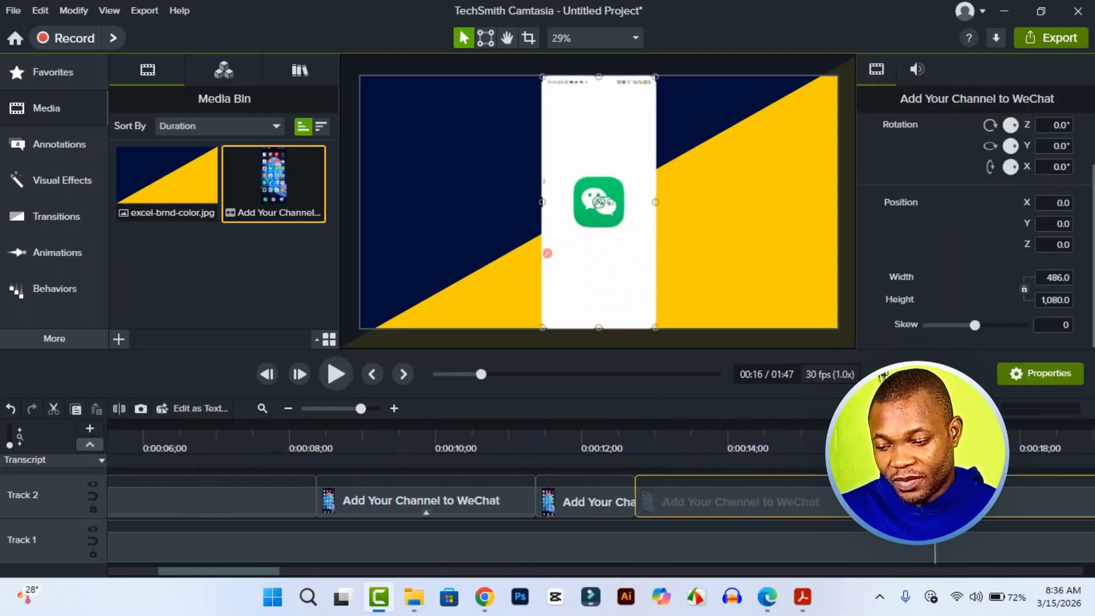
click(120, 409)
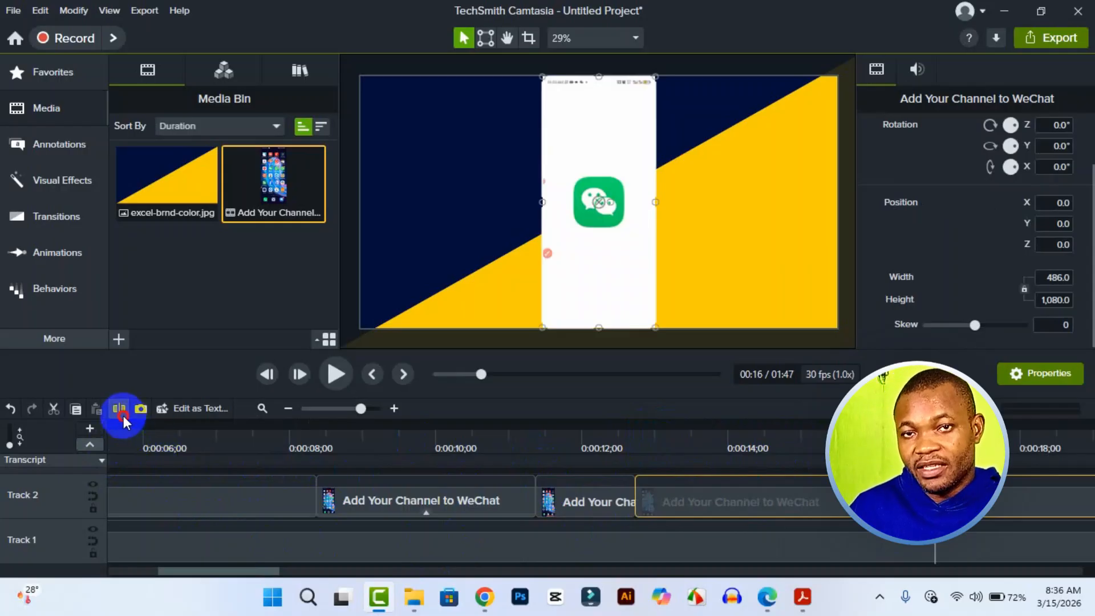
Apply the Torn Edge visual effect to the Track 2 segment between 0:00:12;22 and 0:00:16;25.
click(566, 516)
click(717, 496)
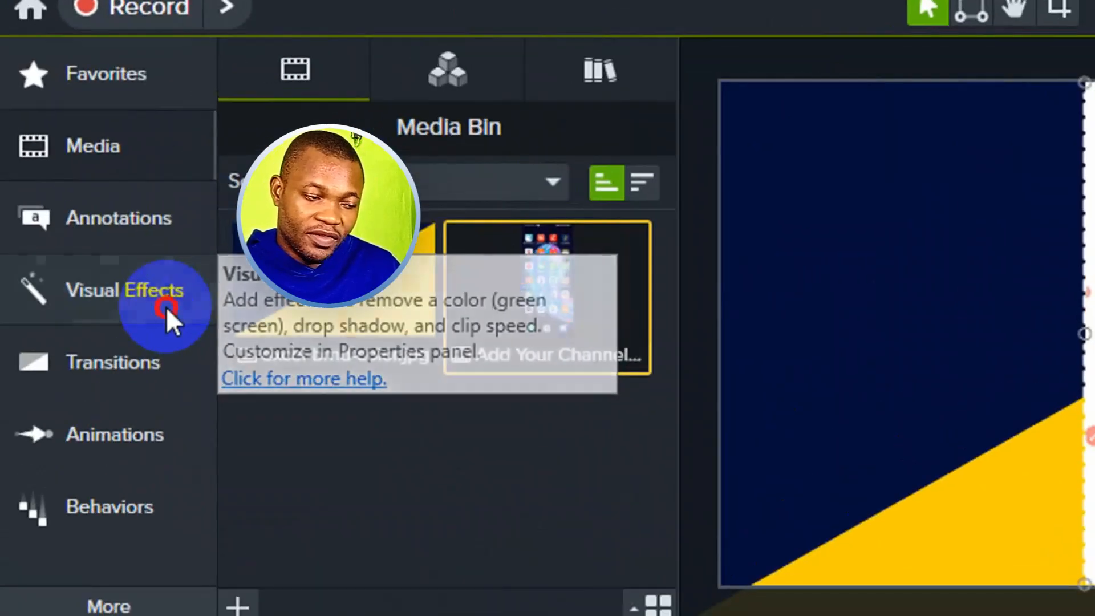
click(87, 189)
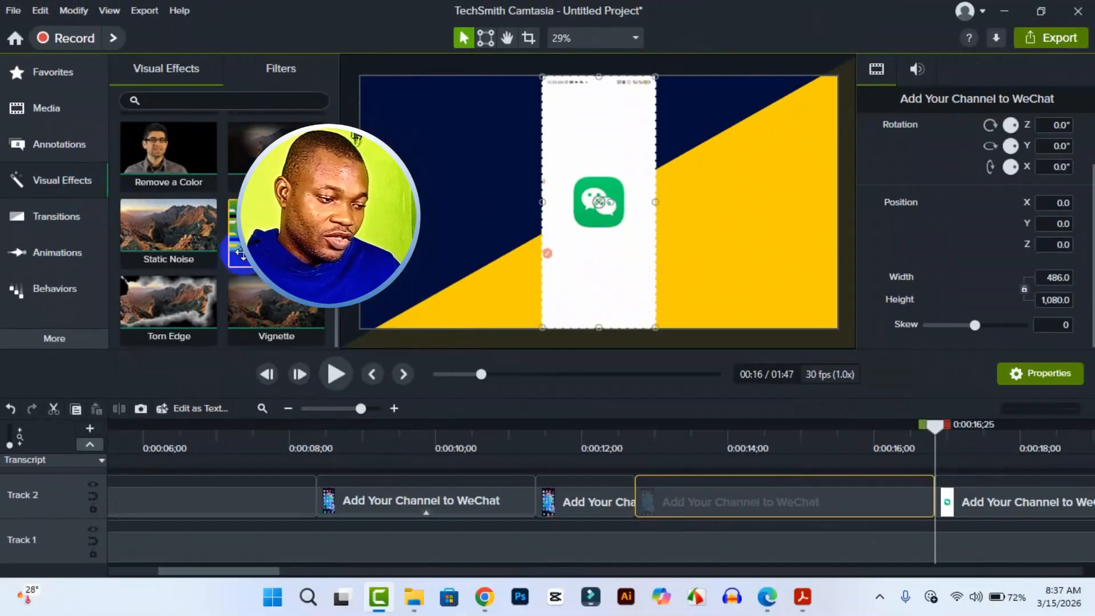
scroll(552, 394, up, 8)
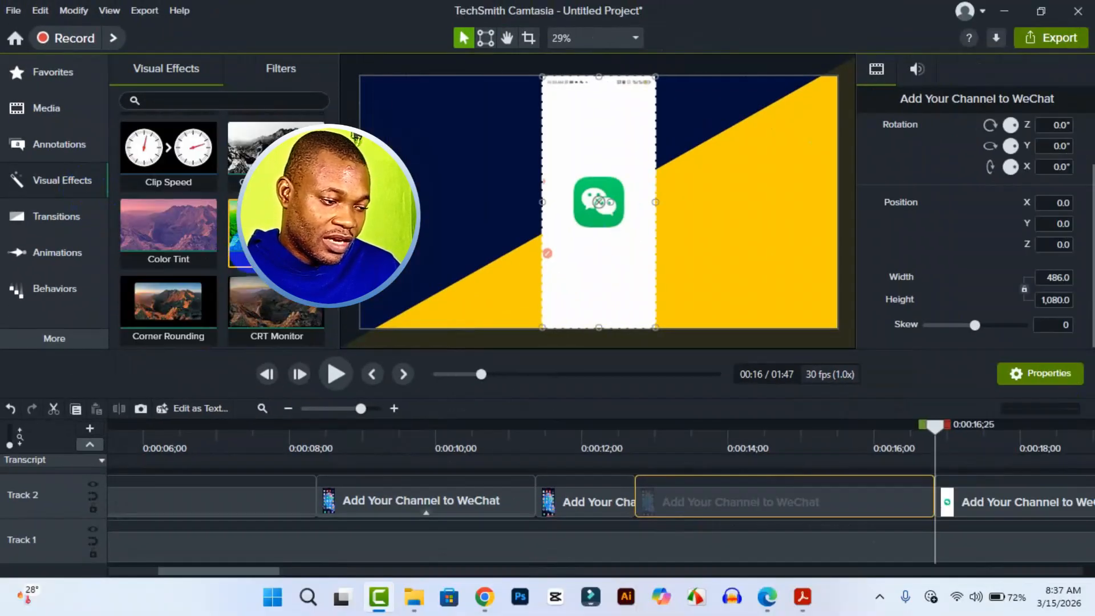
scroll(222, 229, up, 2)
scroll(145, 323, down, 10)
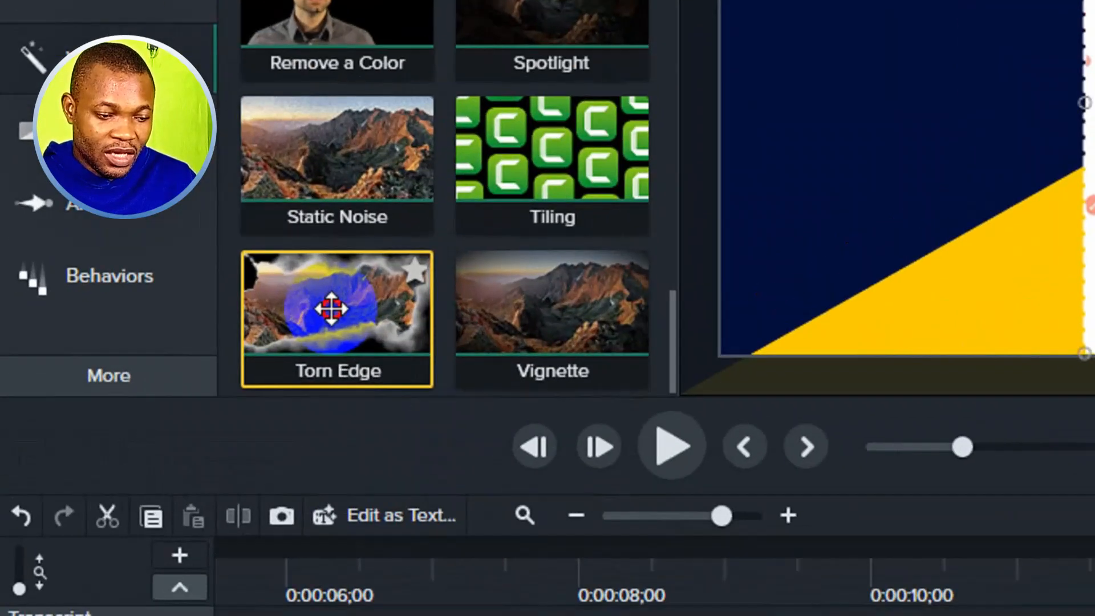
drag(331, 309, 943, 525)
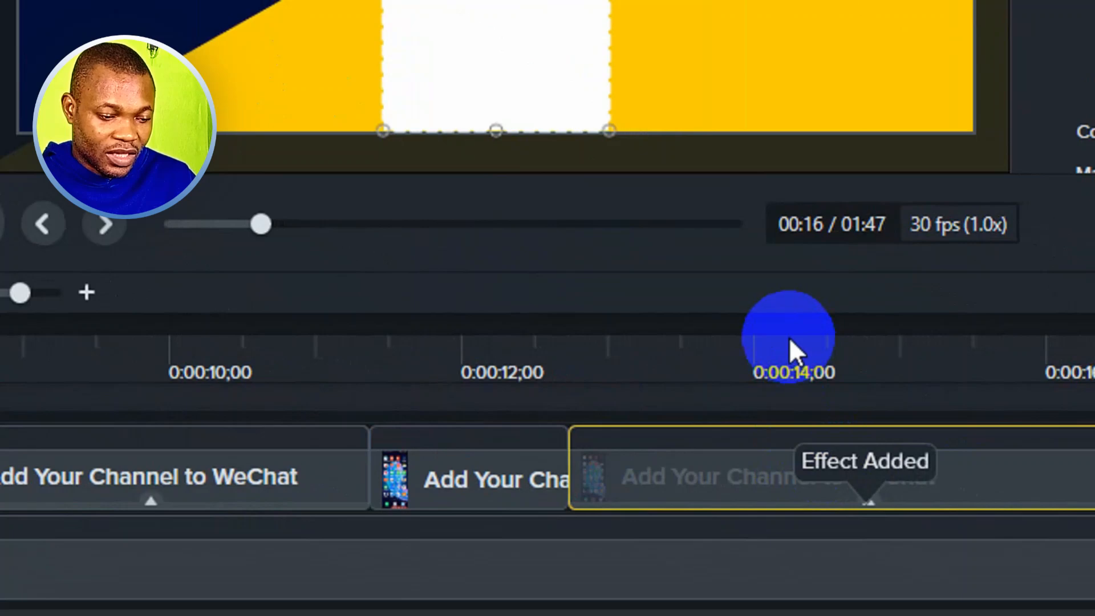
Scrub back through the new torn-edge segment to examine the effect, clearing the stray time range selection.
click(789, 337)
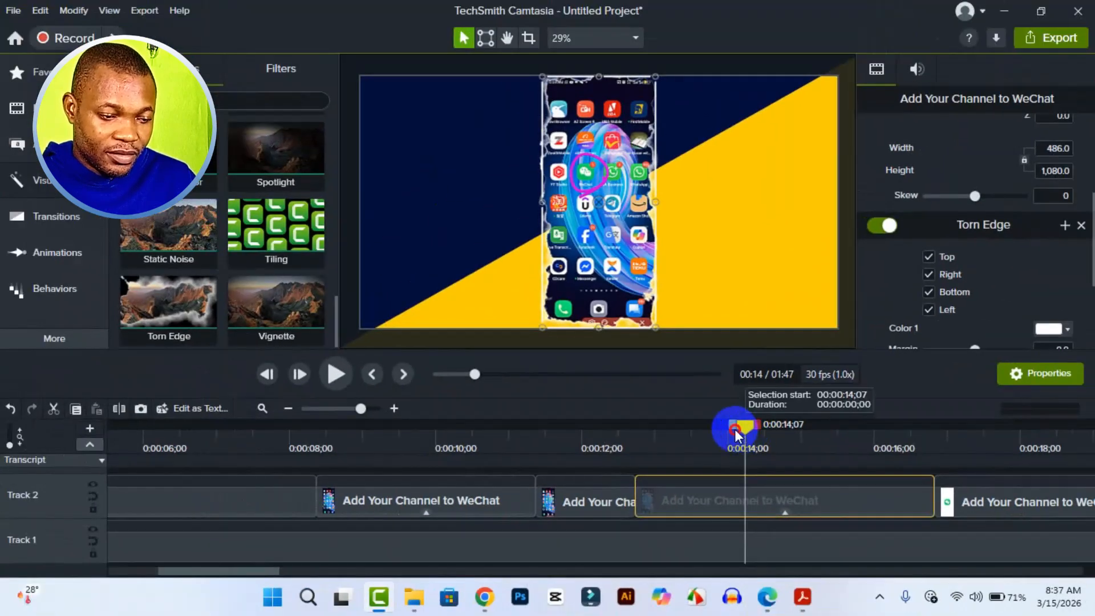
drag(734, 429, 743, 474)
right_click(743, 474)
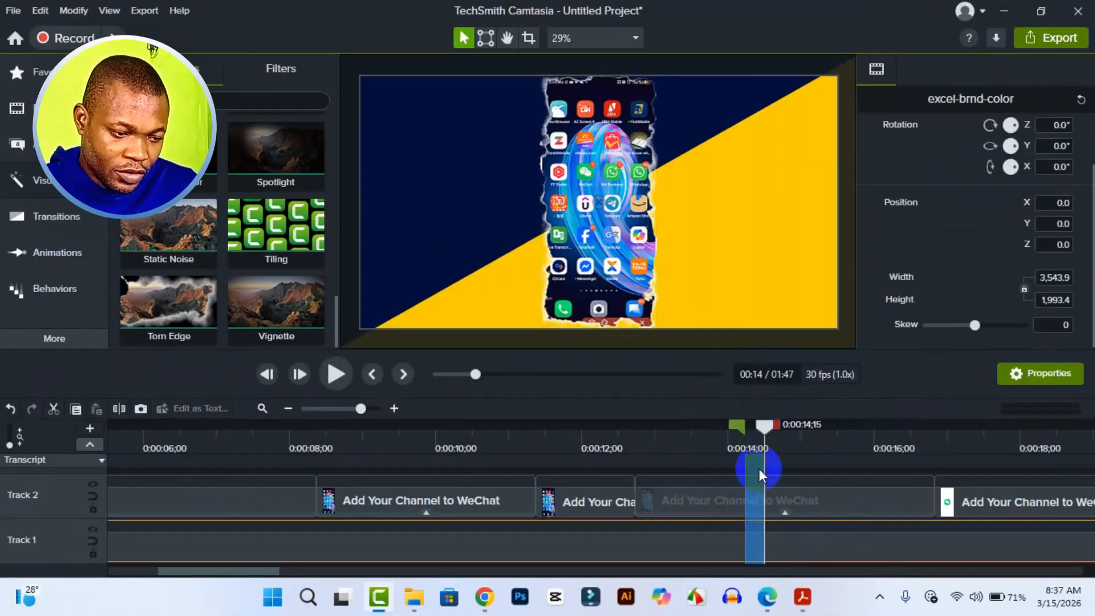
right_click(759, 468)
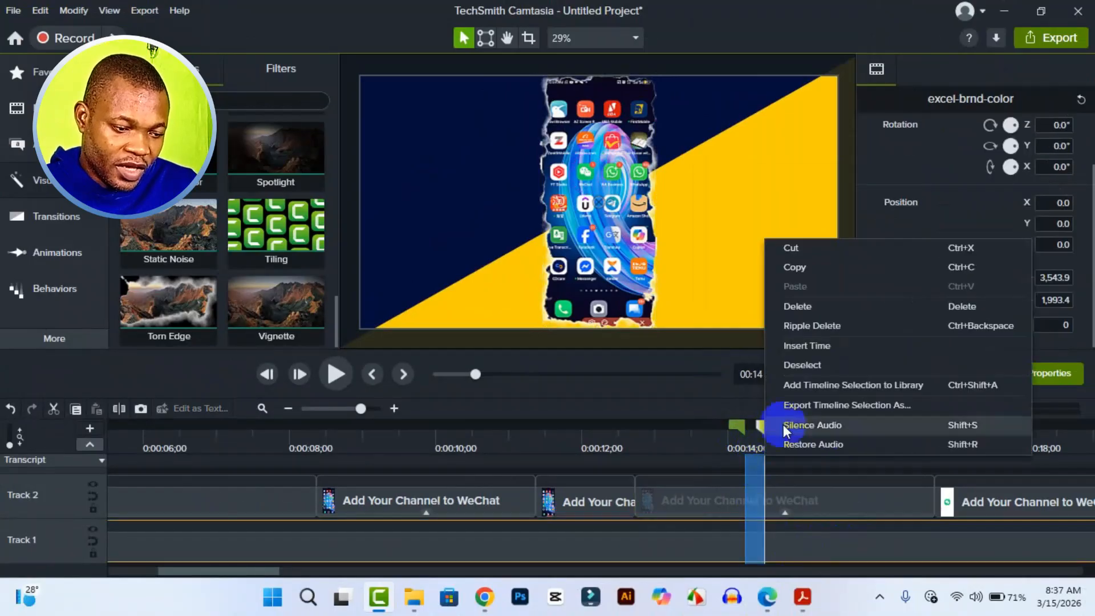
click(820, 363)
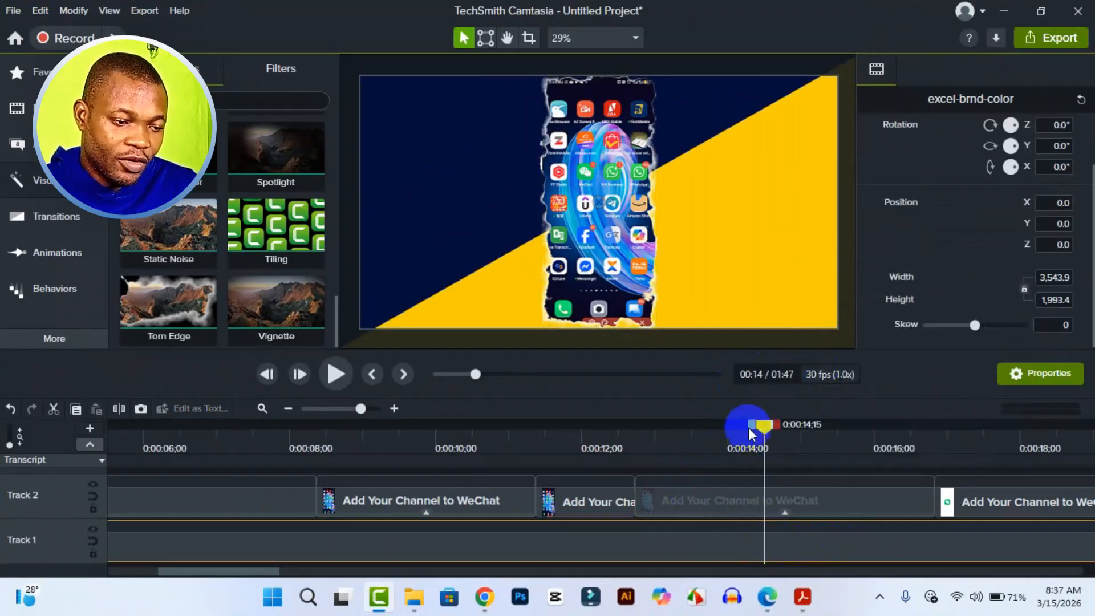
drag(764, 434, 706, 450)
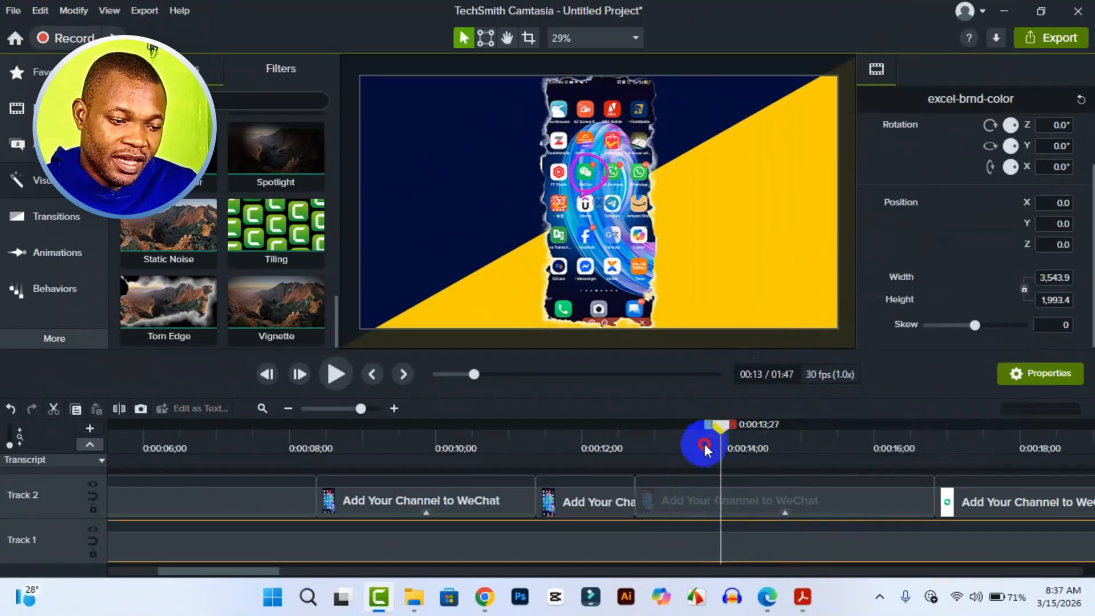
click(707, 502)
drag(687, 422, 673, 423)
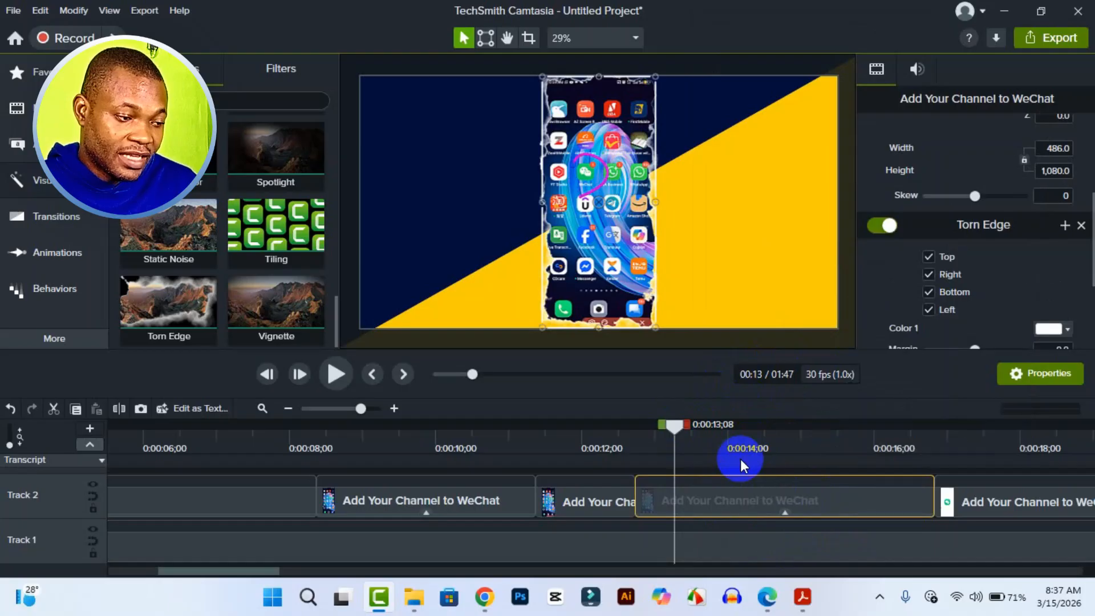
Add the Action Wipe transition at the start of the new torn-edge segment and play it back.
click(396, 410)
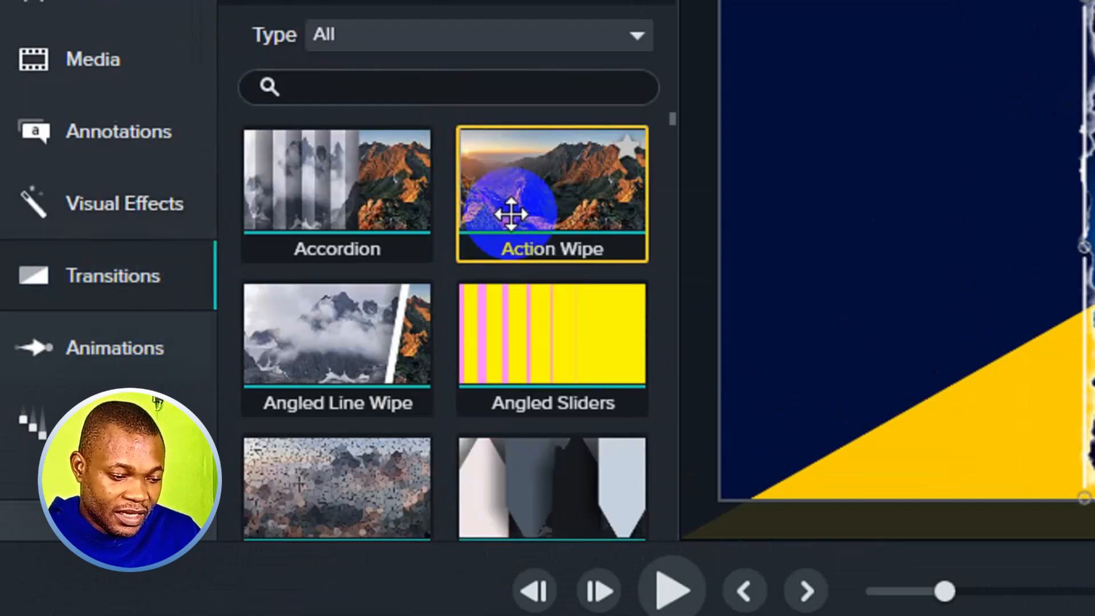
drag(516, 215, 1094, 615)
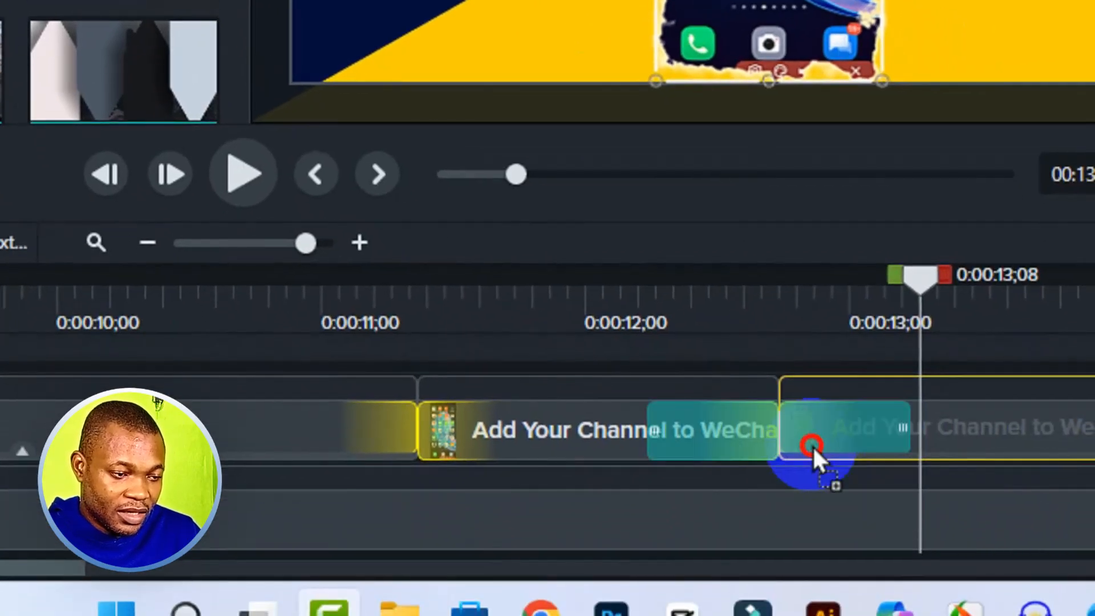
drag(812, 446, 812, 446)
click(694, 281)
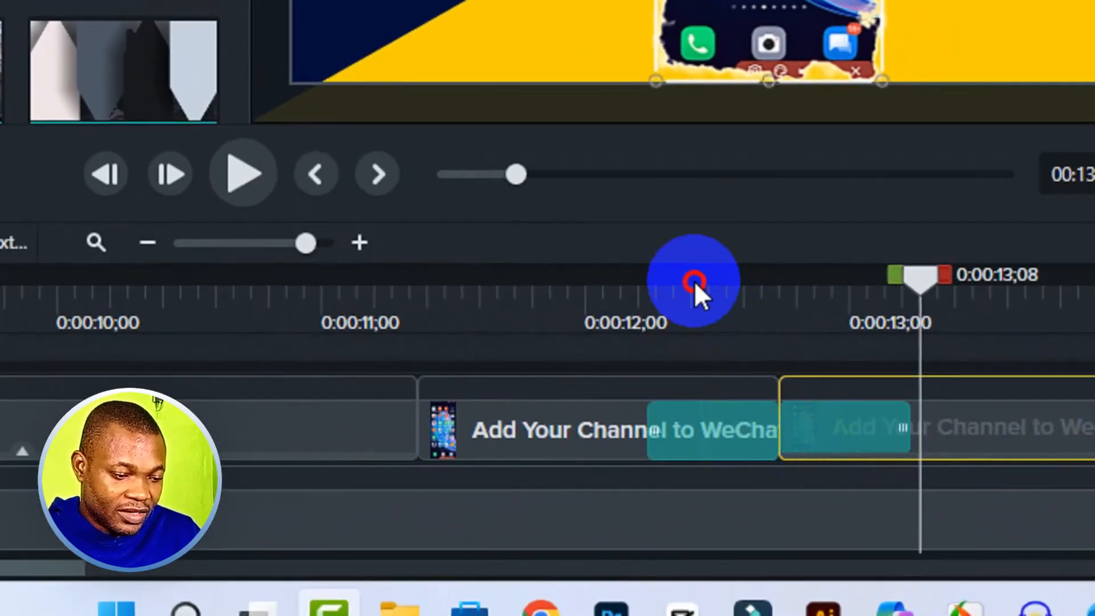
key(space)
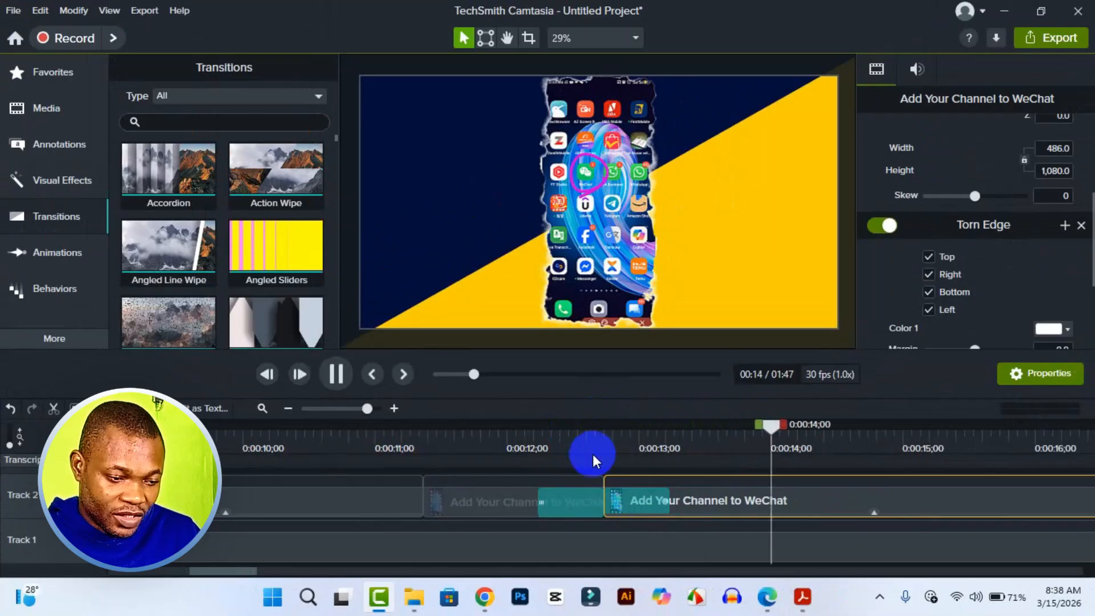
click(569, 440)
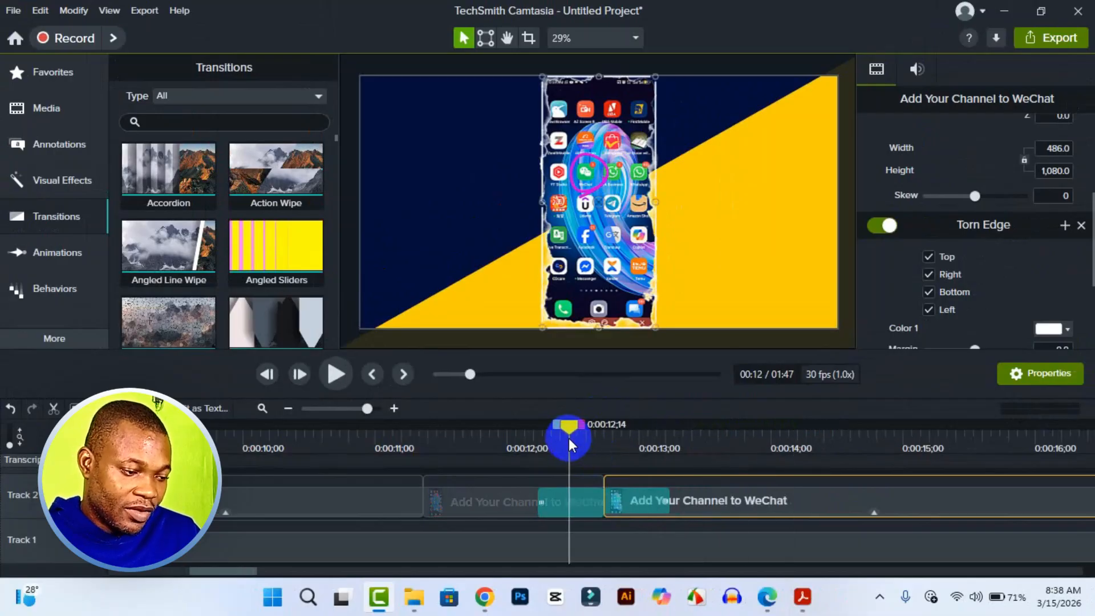
key(h)
key(space)
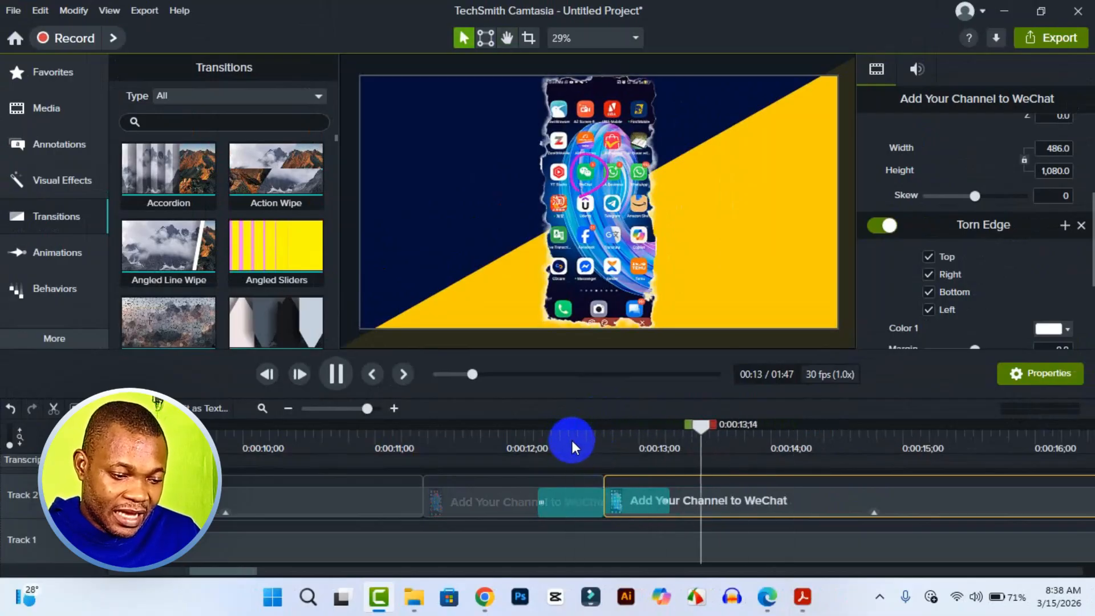
key(space)
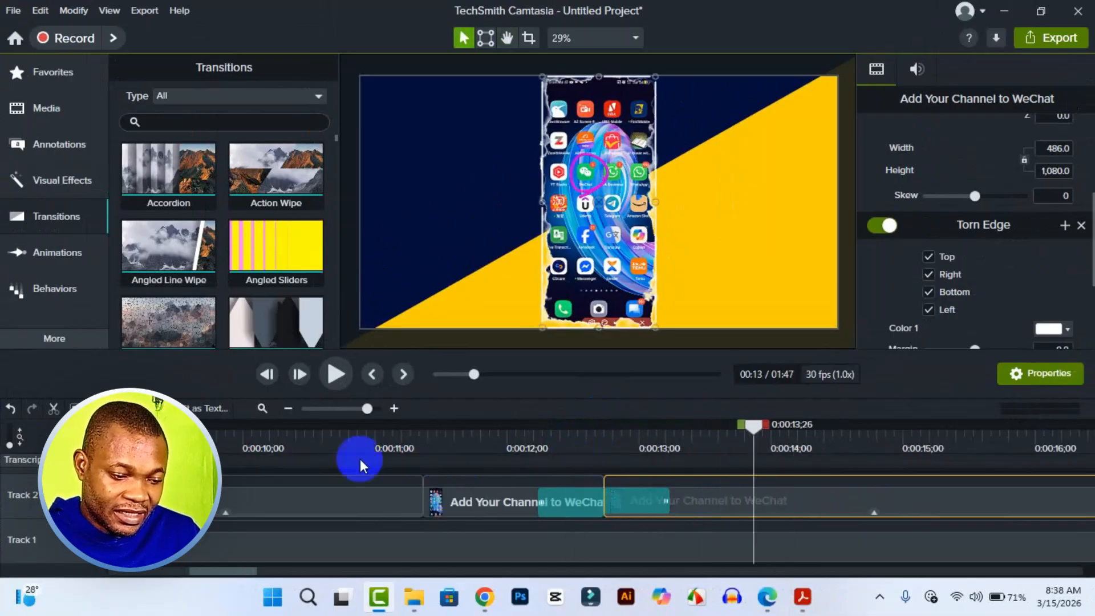
Add the Angled Line Wipe transition between the new torn-edge segment and the clip after it, and play it back.
click(295, 408)
click(294, 407)
click(759, 501)
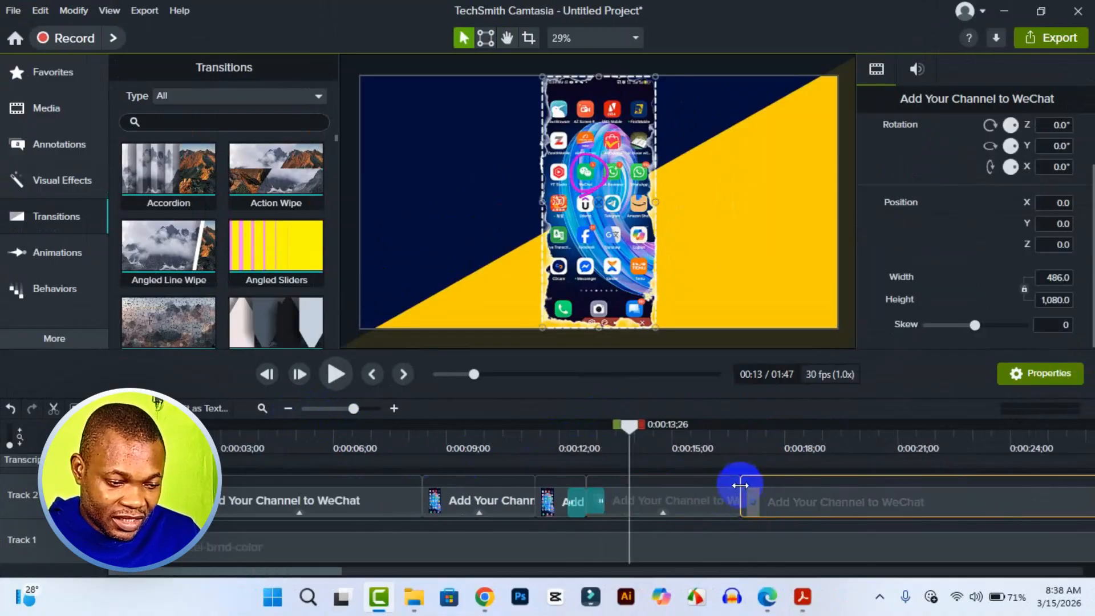
click(195, 266)
drag(195, 267, 734, 488)
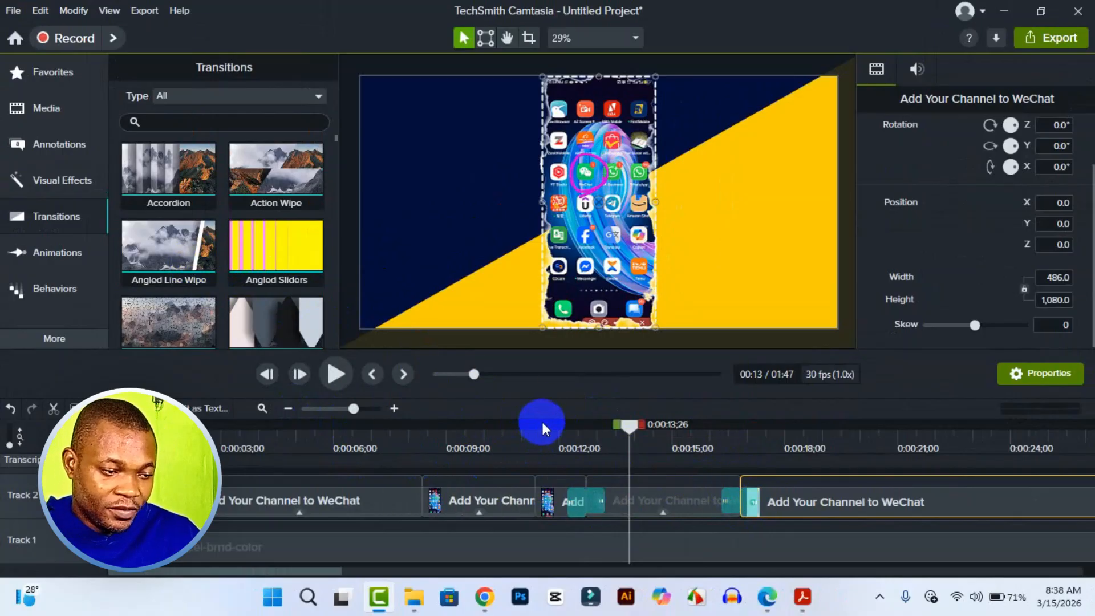
click(542, 423)
click(327, 383)
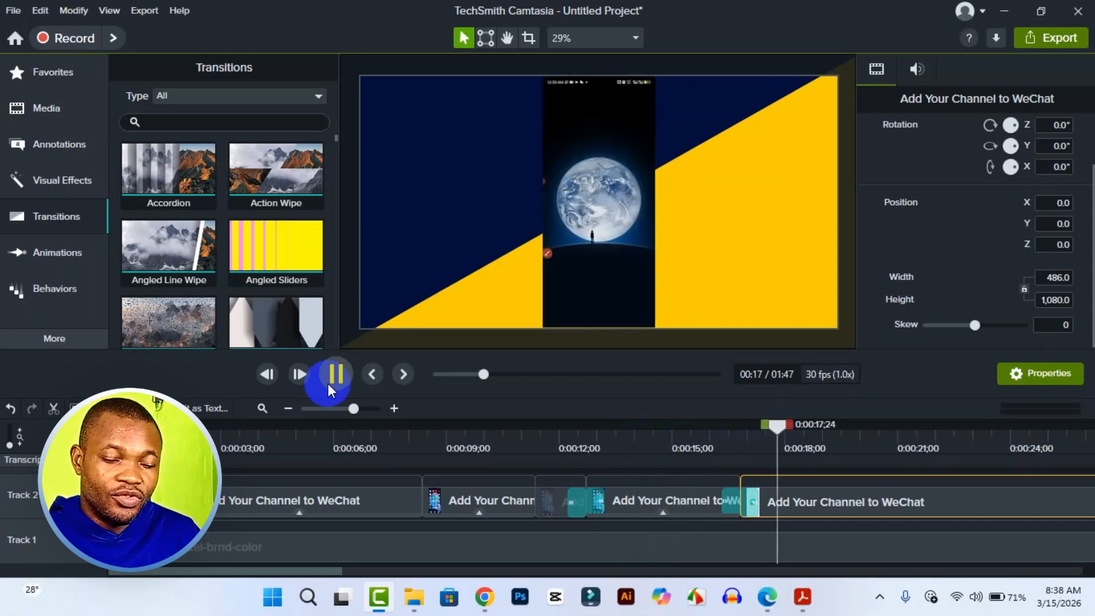
click(328, 383)
Select the torn-edge segment around 0:00:14;26 on Track 2 and set its Torn Edge Color 1 to light blue #0FCBF3.
click(667, 456)
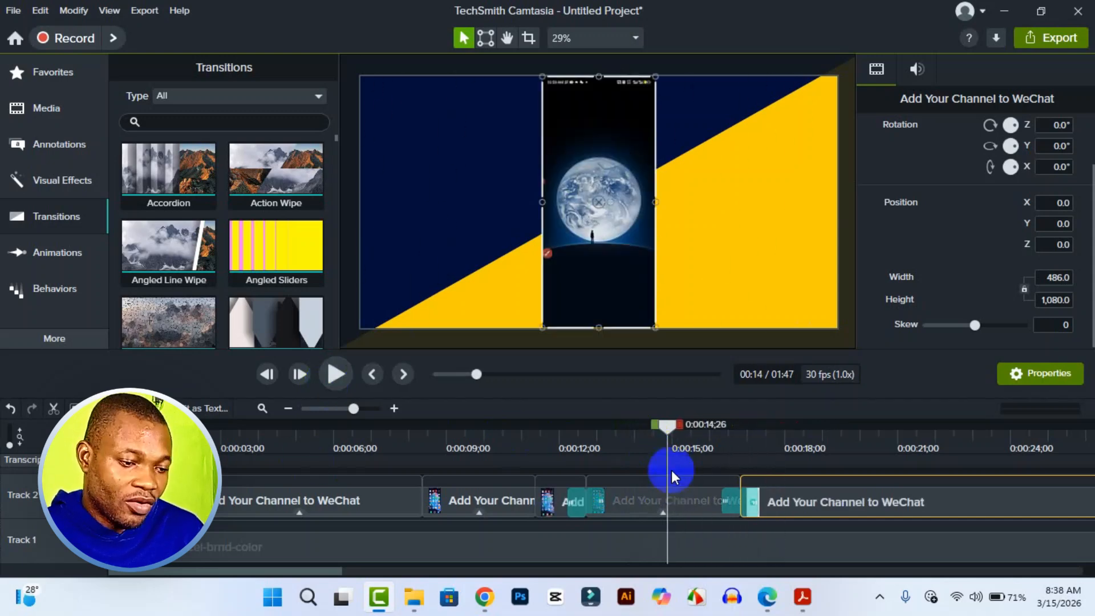
click(679, 496)
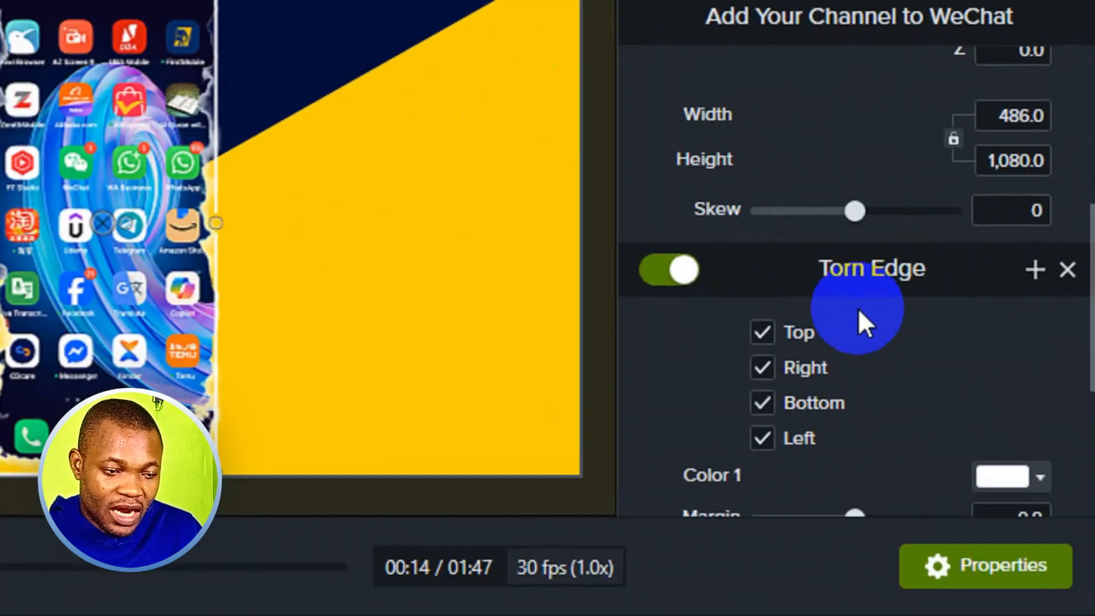
drag(1089, 342, 1091, 464)
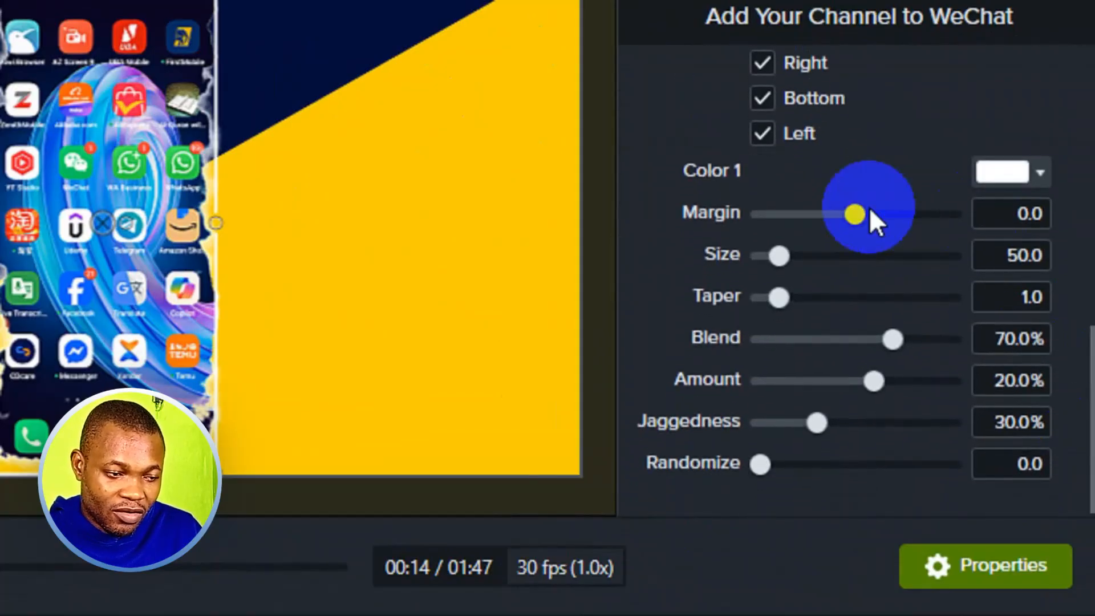
click(985, 174)
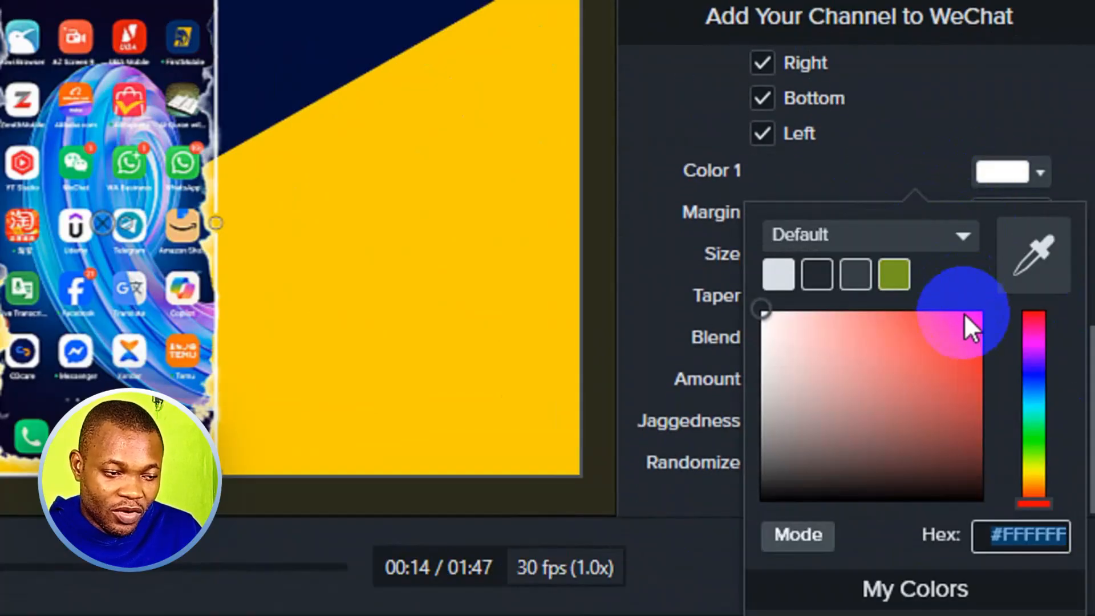
click(1034, 378)
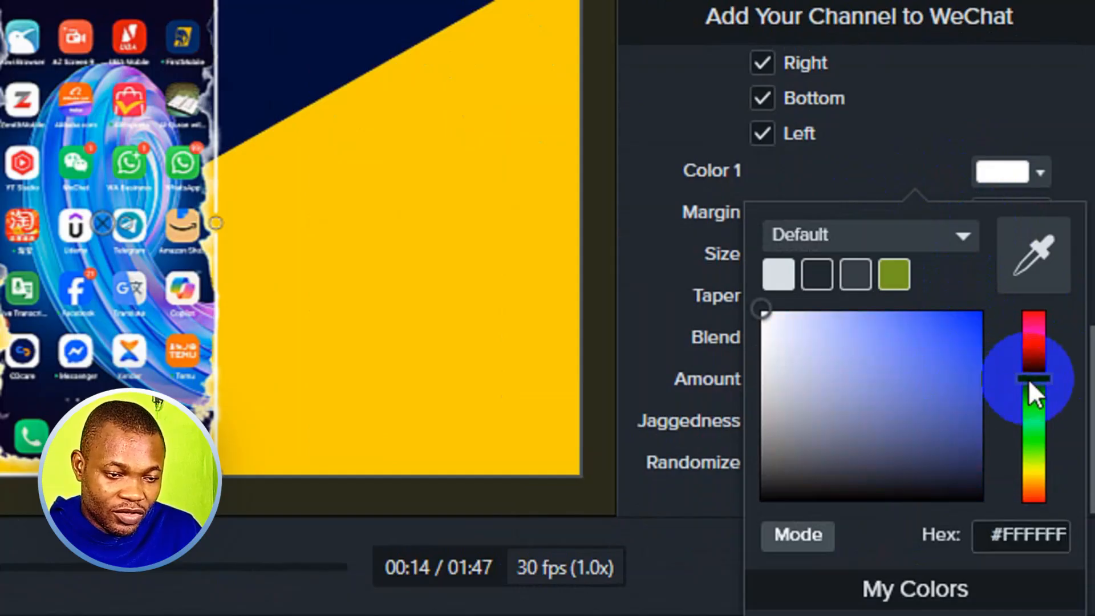
click(969, 330)
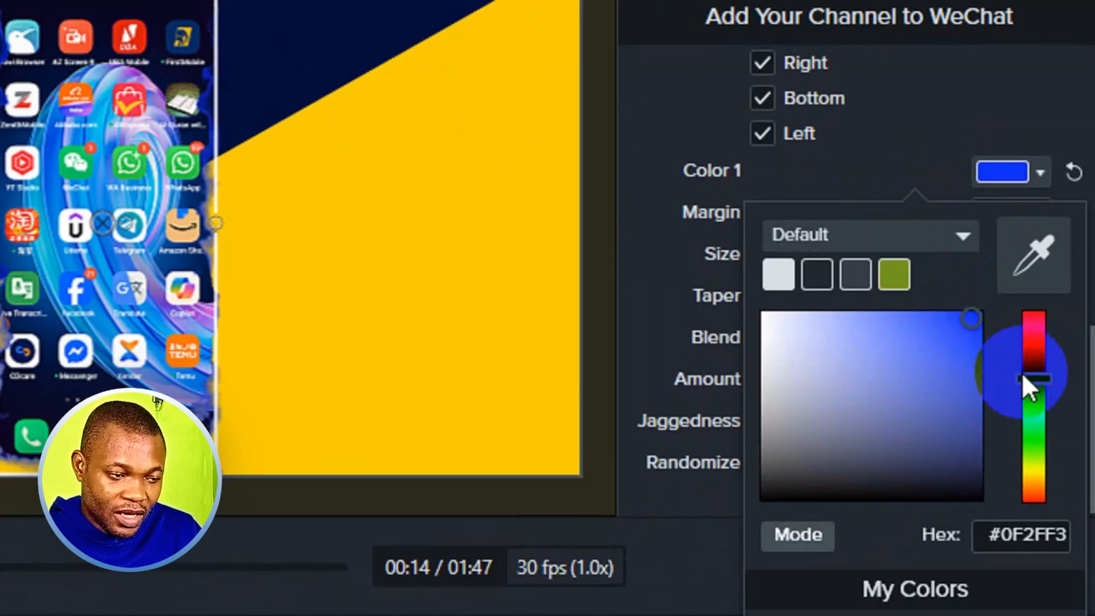
click(1032, 392)
drag(1030, 396, 1032, 401)
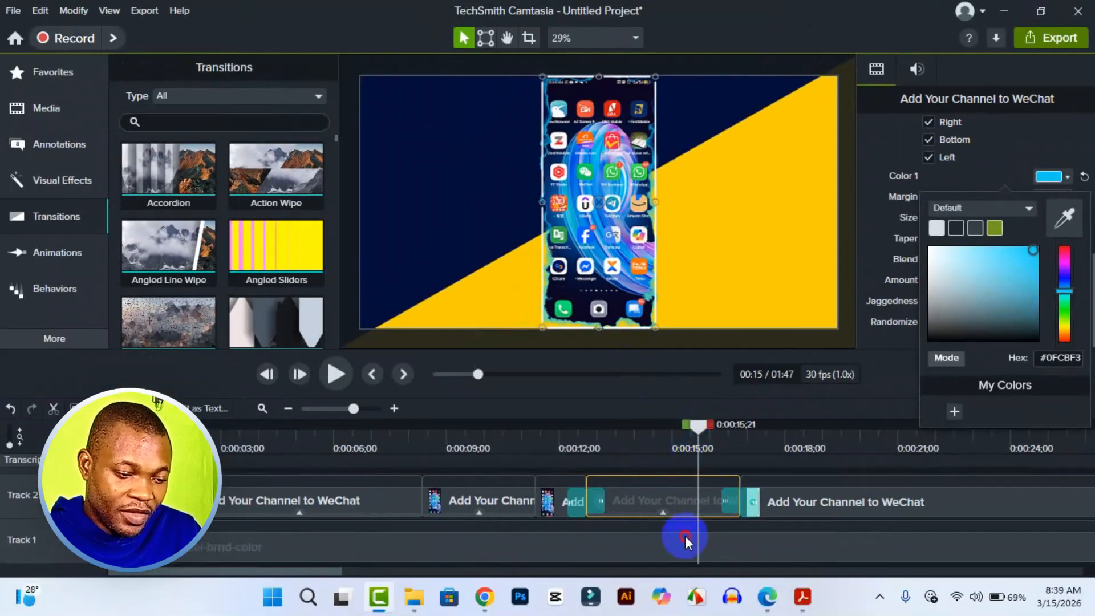
click(686, 535)
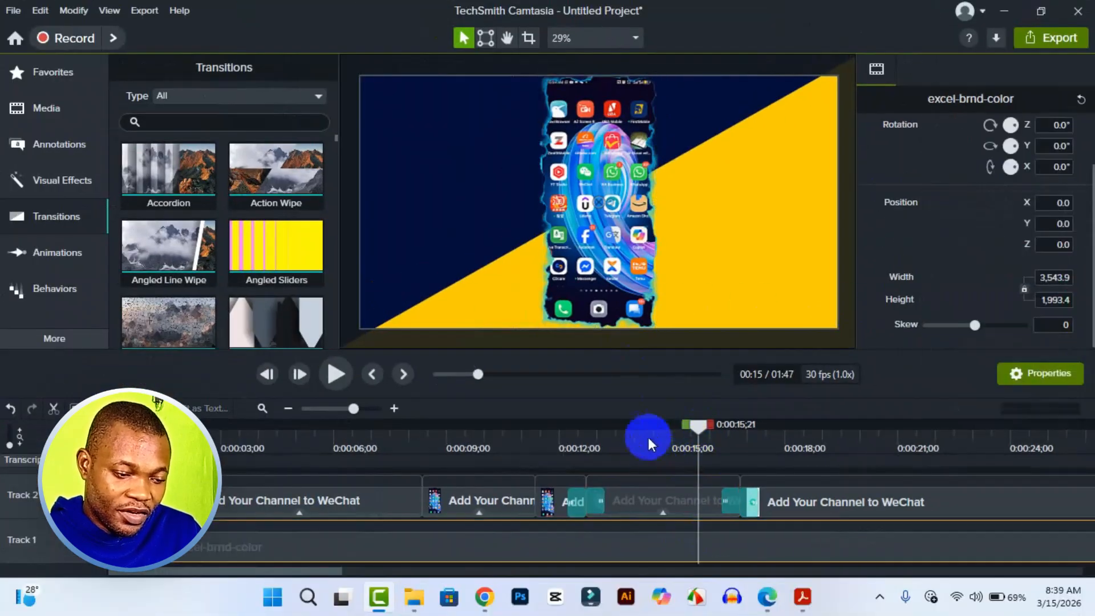
Set the Torn Edge effect's Size to 100.8 and Taper to 0.6 on the Track 2 segment.
click(686, 494)
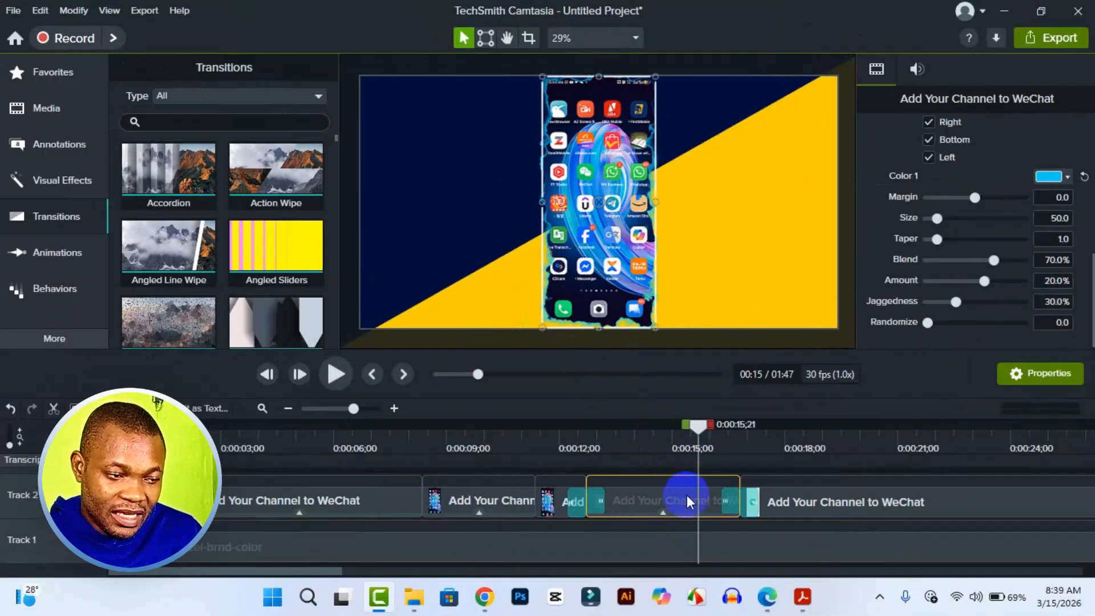
click(937, 219)
drag(937, 219, 946, 219)
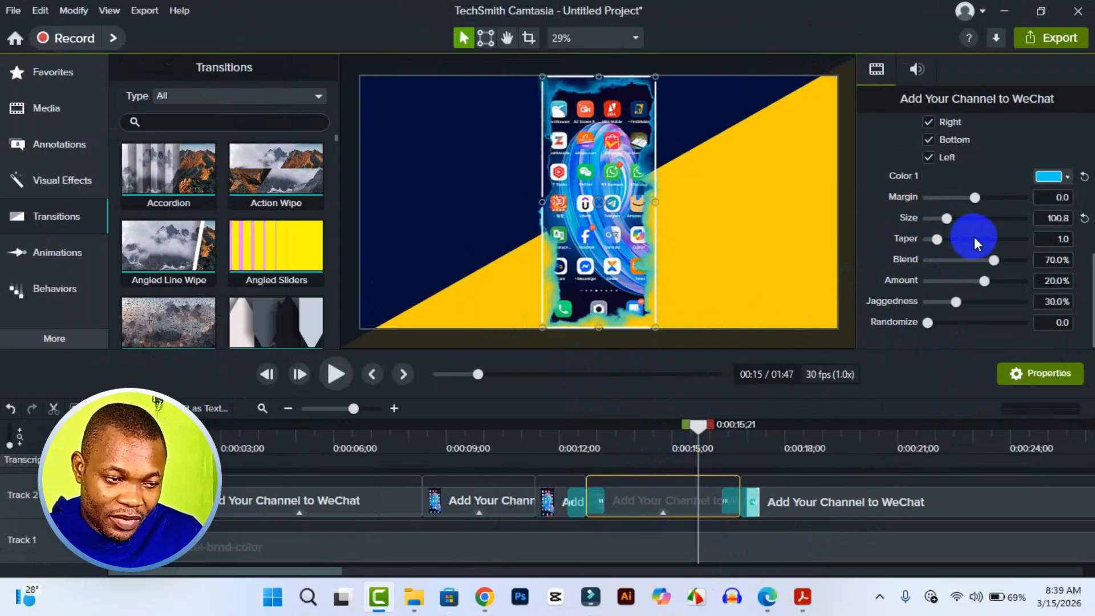
drag(939, 242, 941, 242)
drag(946, 241, 935, 242)
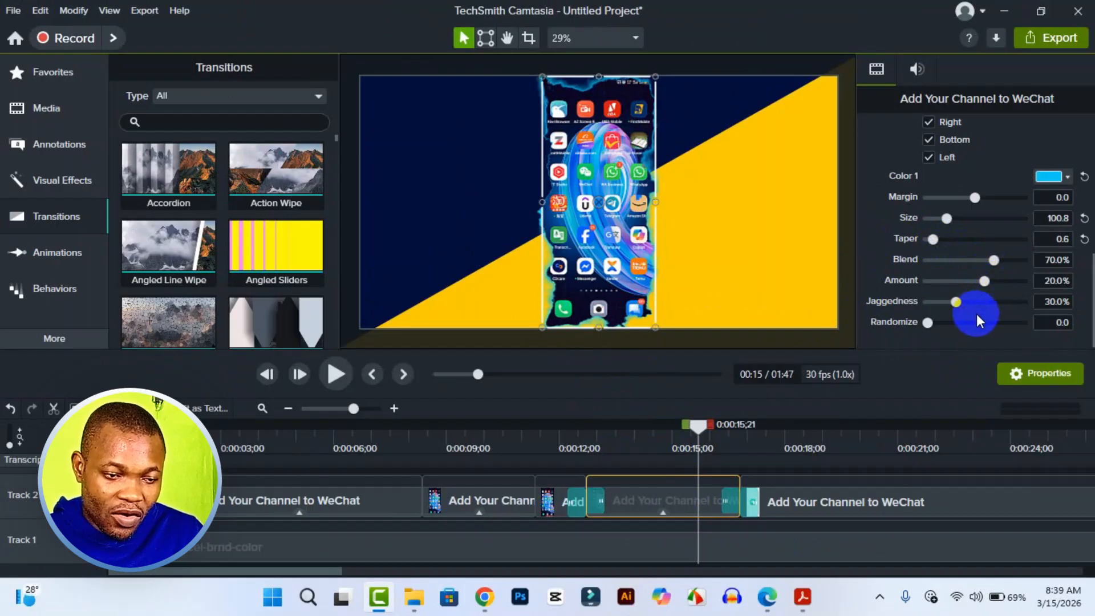
Sample the yellow of the canvas background as the Torn Edge effect's Color 1.
scroll(977, 314, up, 3)
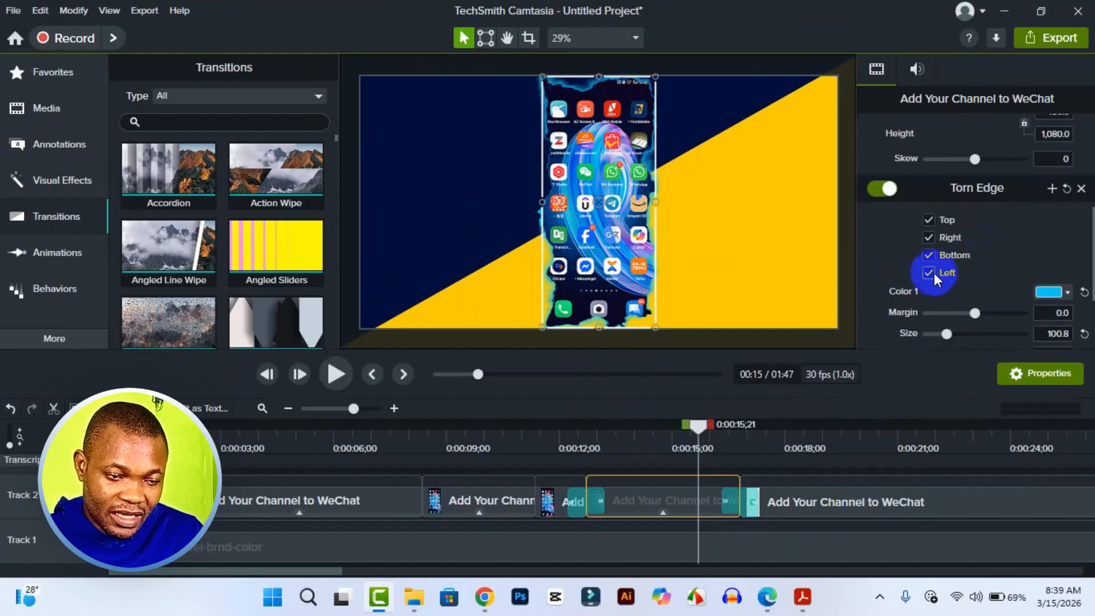
scroll(1008, 248, down, 3)
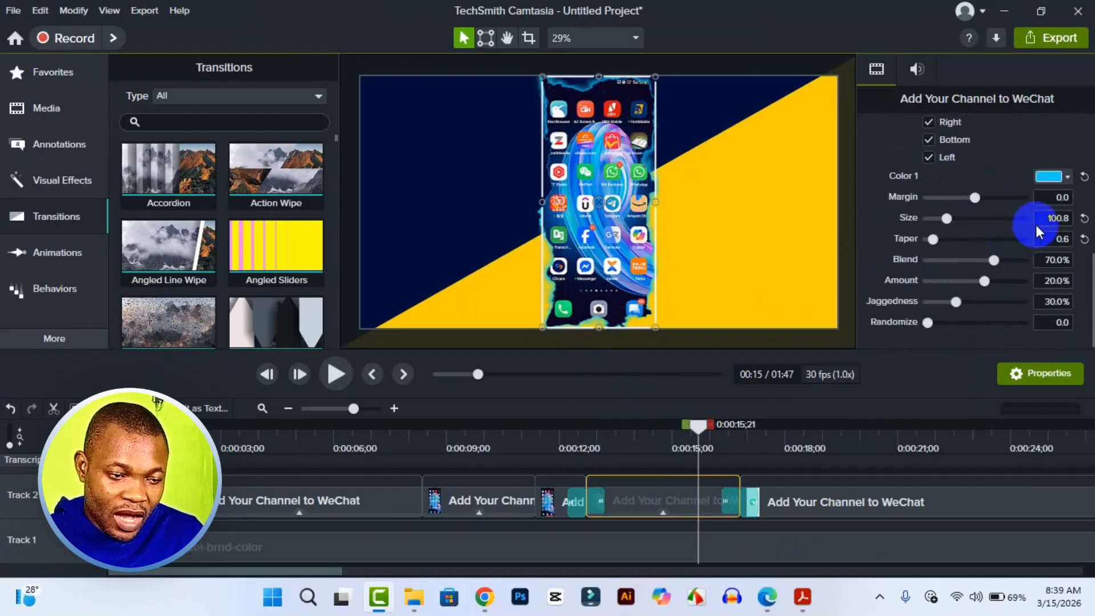
drag(1088, 293, 1087, 228)
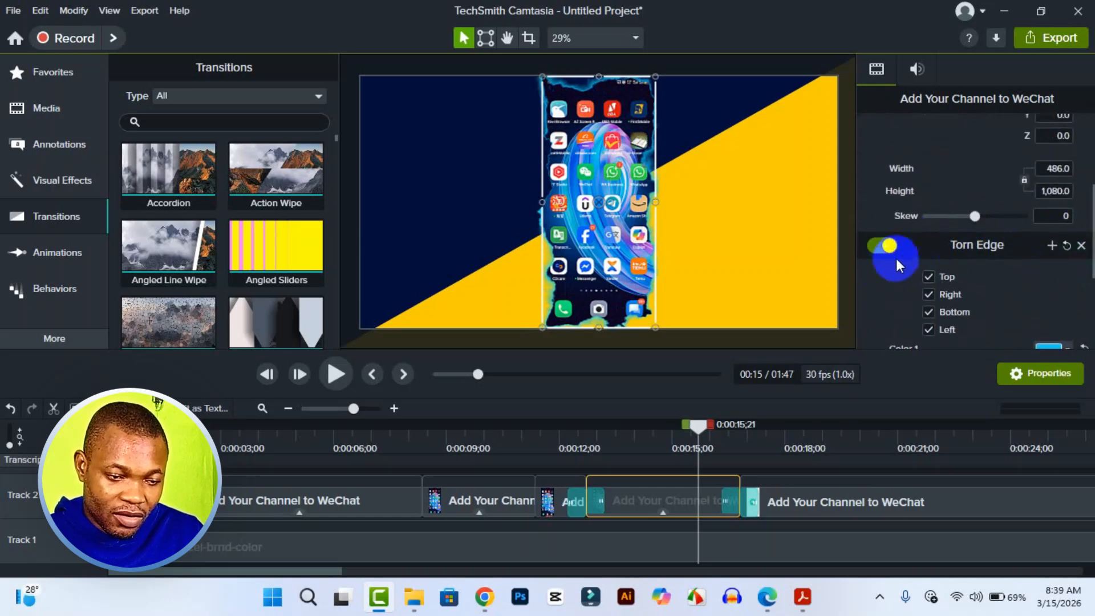
scroll(992, 280, down, 3)
click(1051, 239)
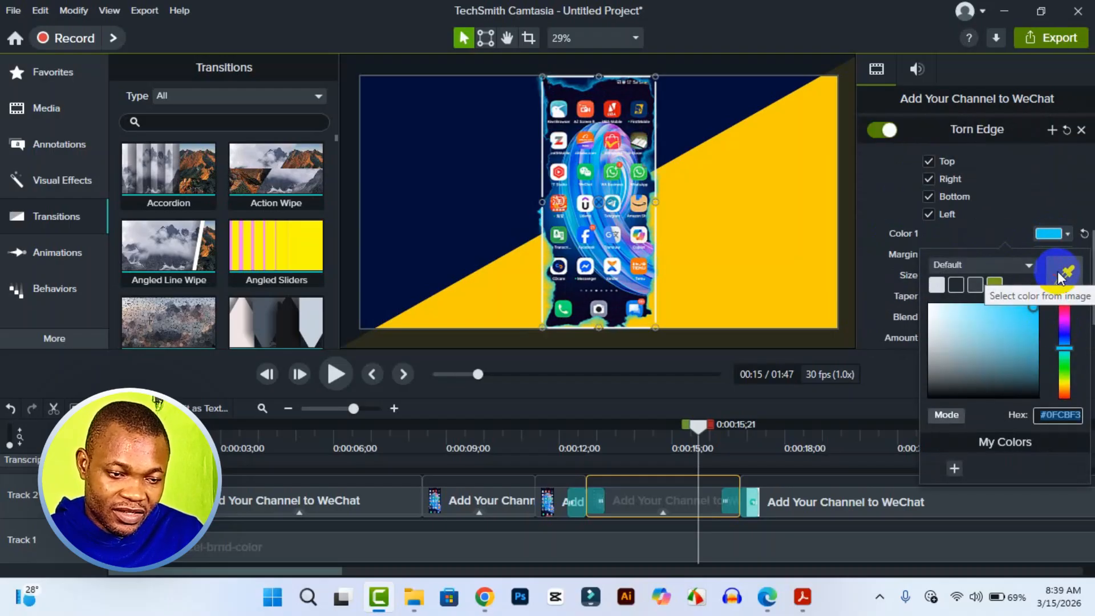
click(1061, 278)
click(789, 253)
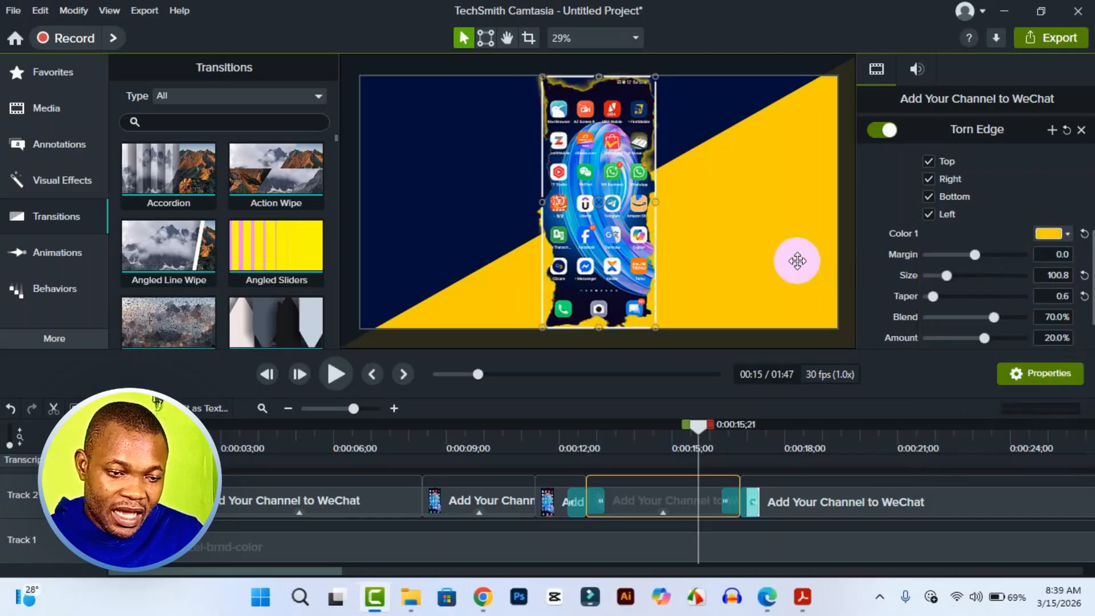
Change the Torn Edge Color 1 to cyan #06F9E5 and play back the segment from just before its opening transition.
click(1049, 233)
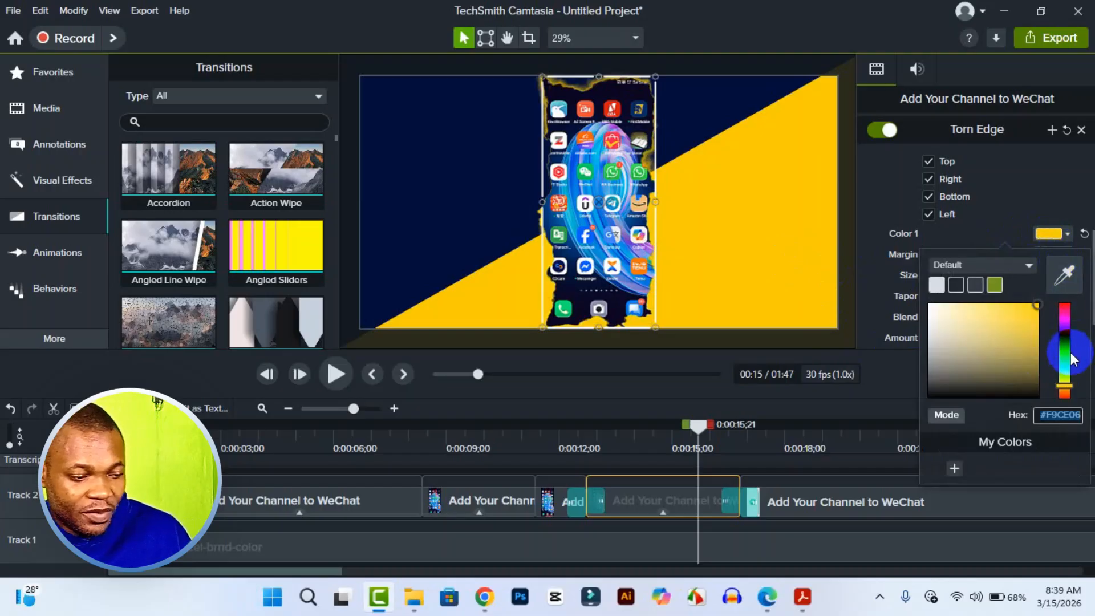
click(1067, 357)
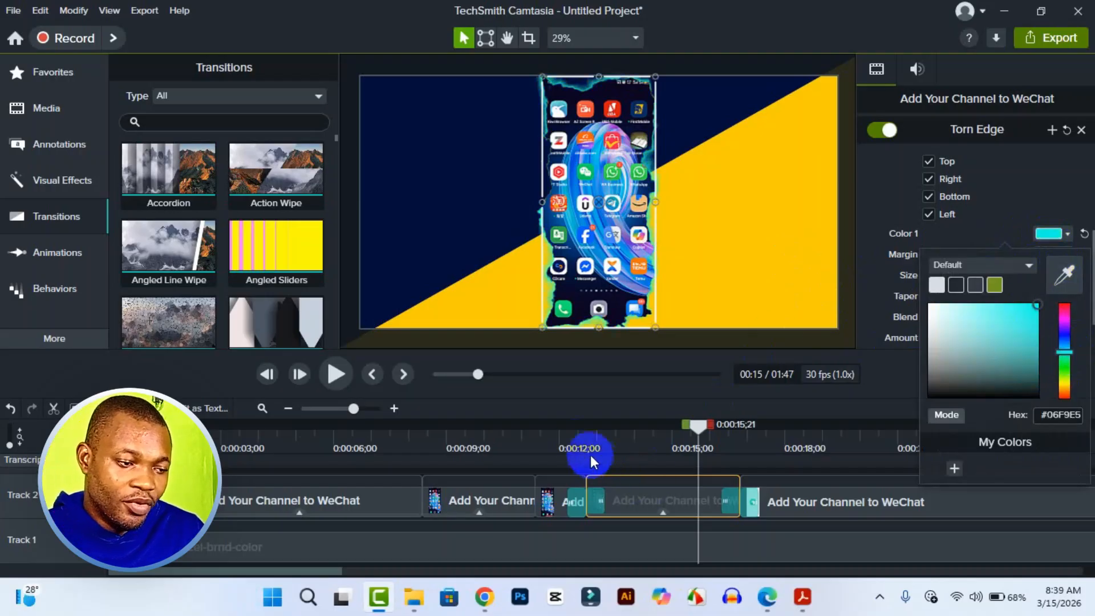
click(558, 438)
key(space)
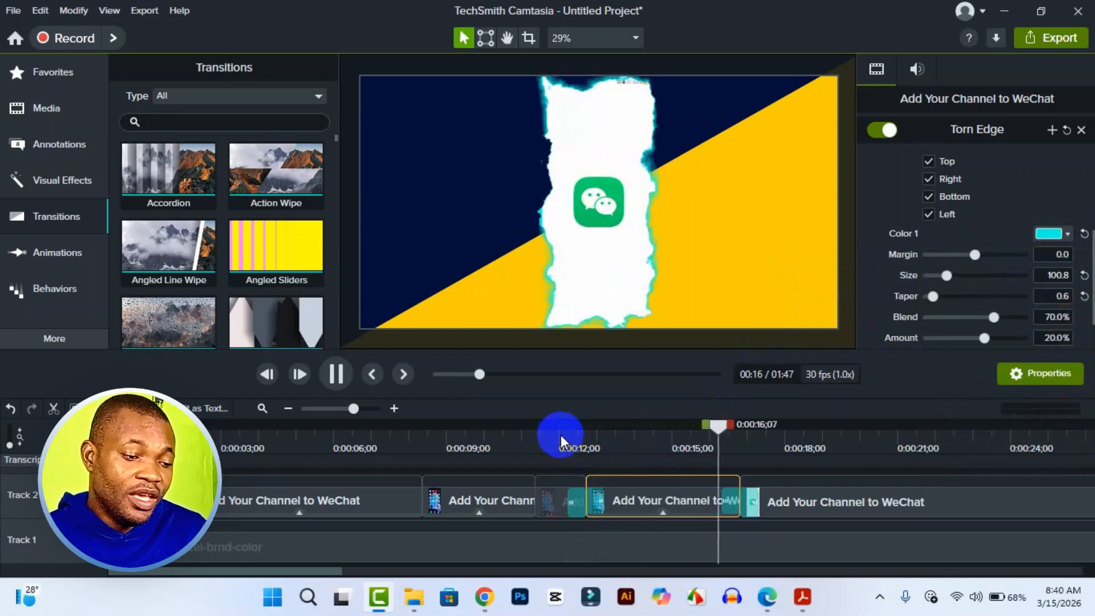
key(space)
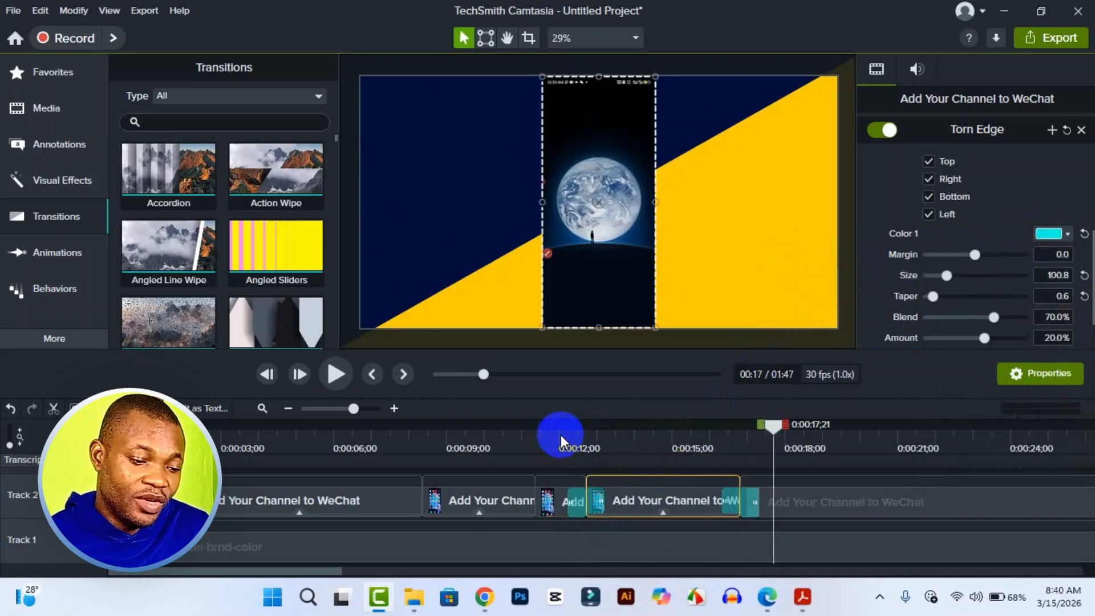